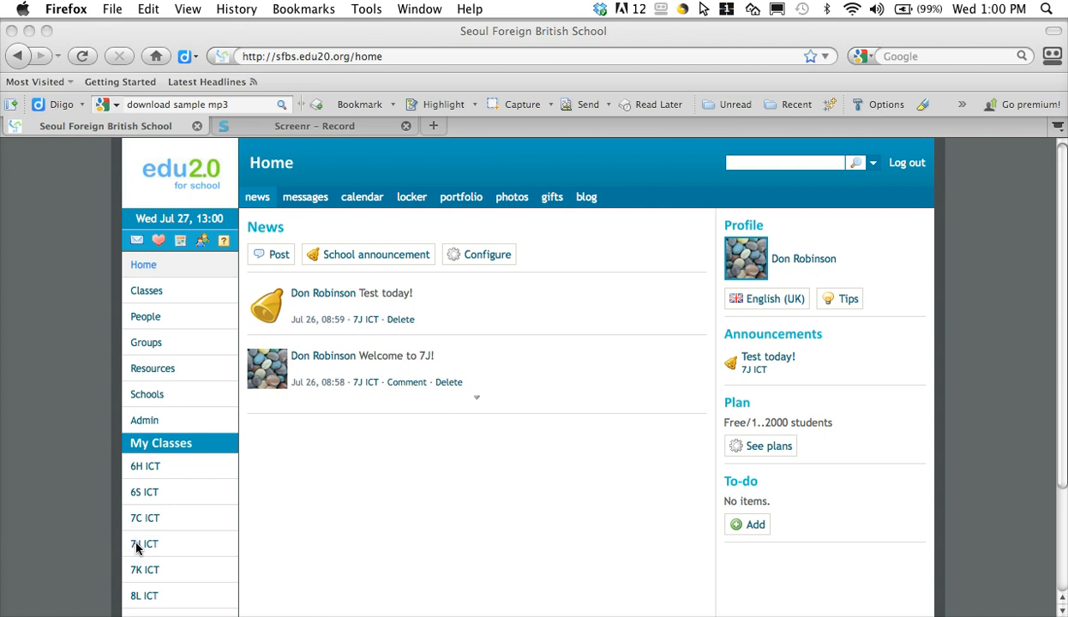
# Open the 7J ICT class's assignments and start adding a new assignment
pyautogui.click(137, 545)
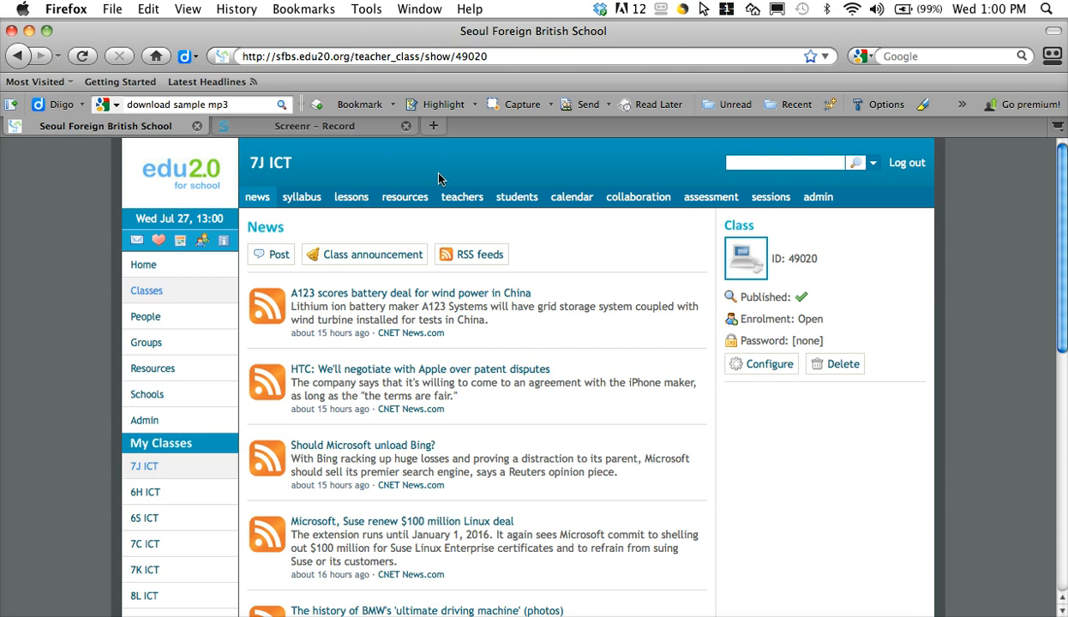
pyautogui.moveTo(711, 197)
pyautogui.click(699, 222)
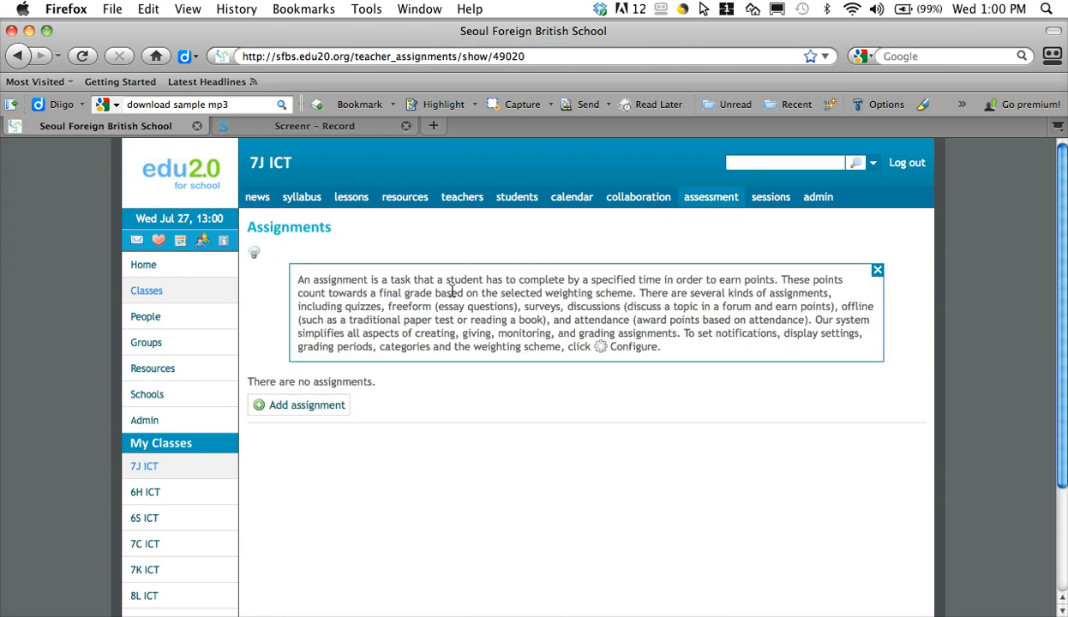
pyautogui.click(310, 412)
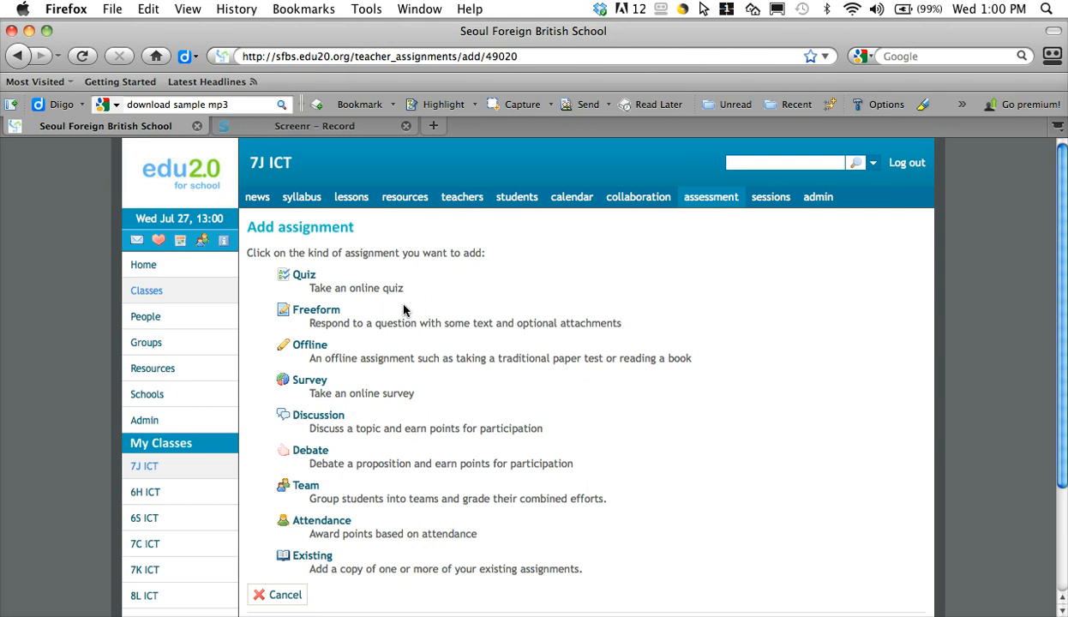
# Look through the existing assignments offered for copying, and return to the choice of assignment types
pyautogui.click(395, 290)
pyautogui.click(391, 319)
pyautogui.click(314, 557)
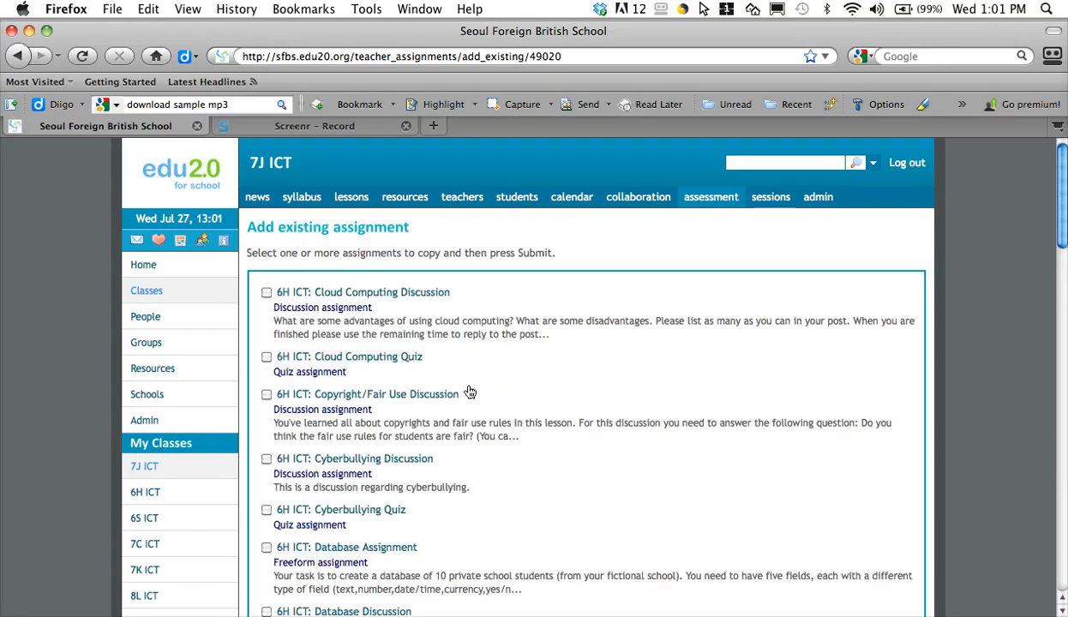
pyautogui.moveTo(1062, 205); pyautogui.dragTo(1027, 193)
pyautogui.click(16, 55)
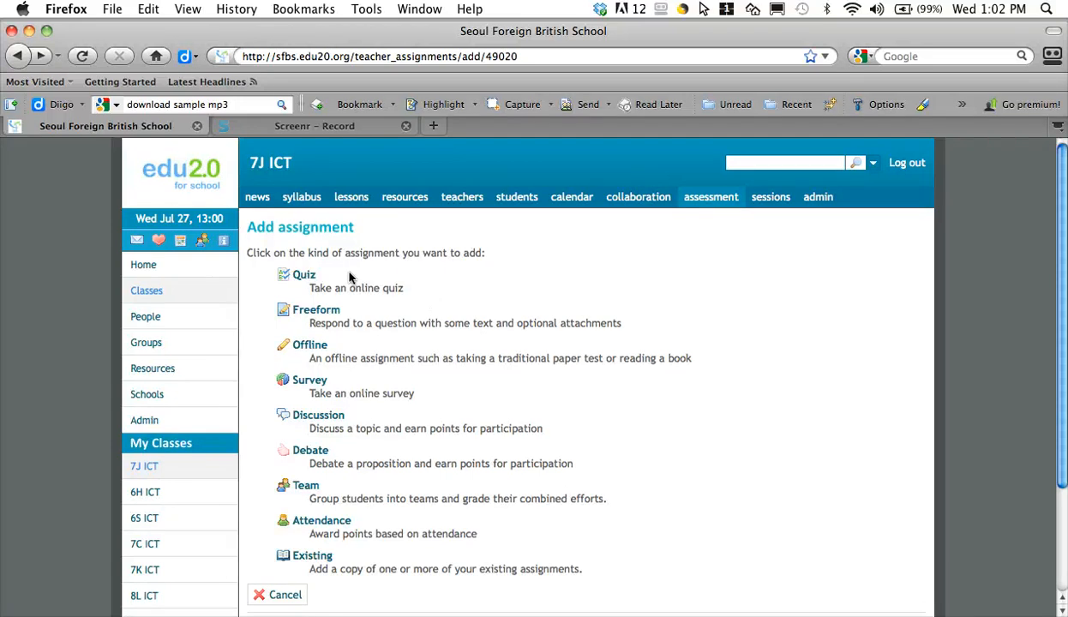
# Start a quiz assignment titled "Sample Quiz" and set its end day to July 29
pyautogui.click(303, 276)
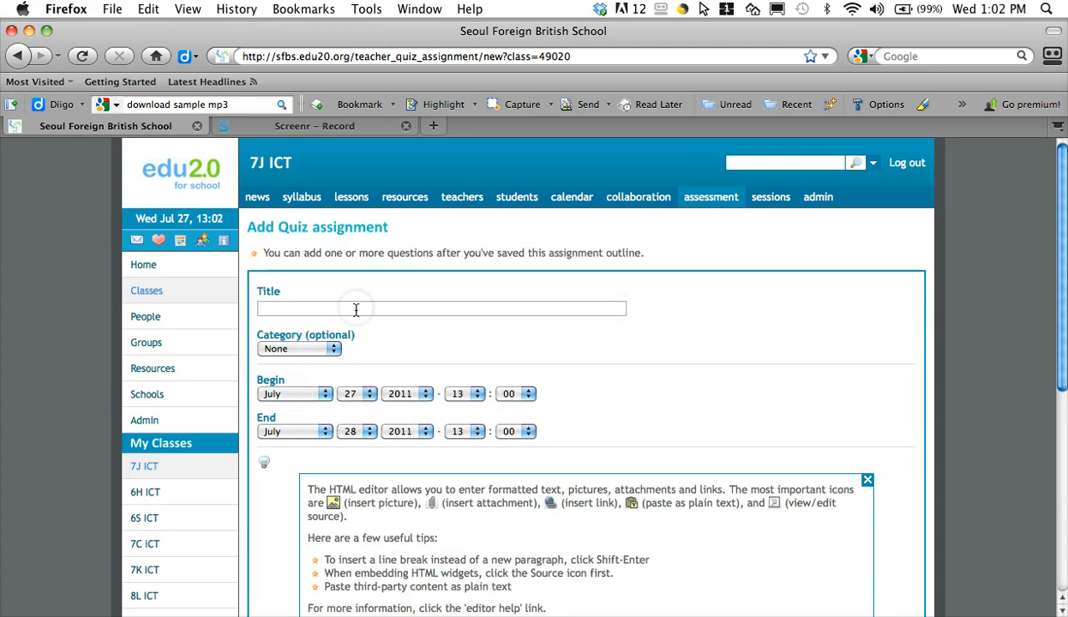
pyautogui.click(356, 310)
pyautogui.write('Sample Quiz')
pyautogui.click(358, 430)
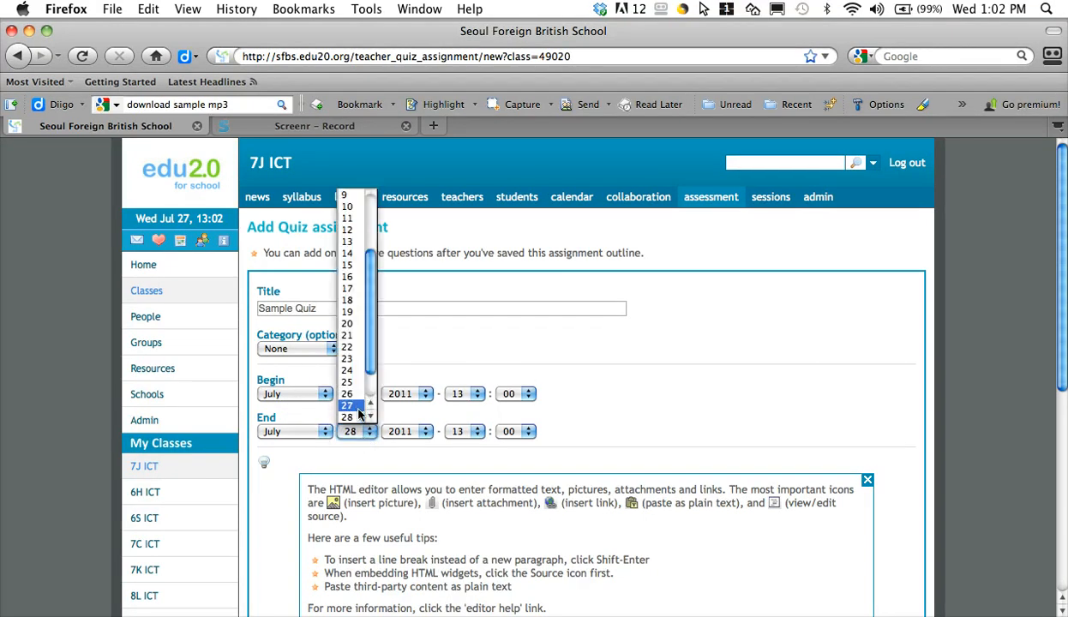
pyautogui.click(349, 396)
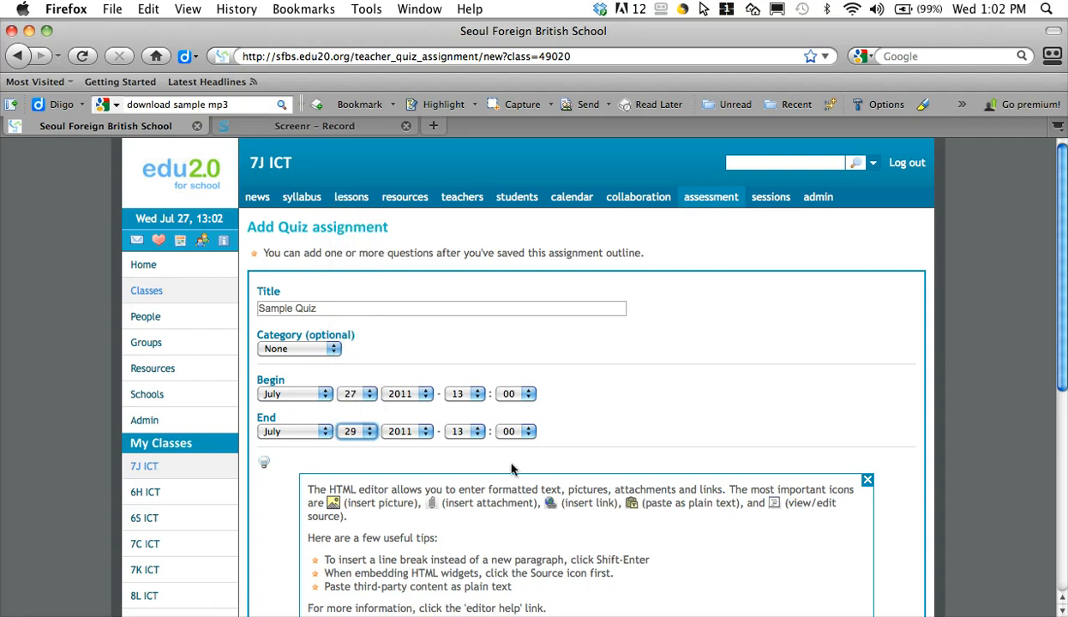
# Enter "Sample Quiz" as the quiz's instructions and save the assignment outline
pyautogui.scroll(-3, 1066, 268)
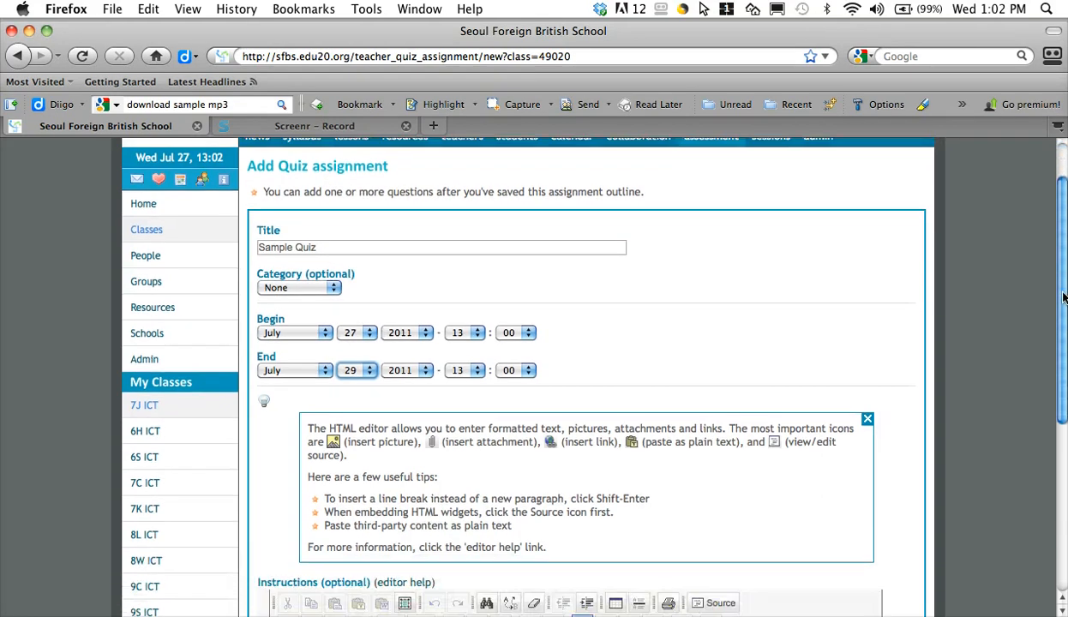
pyautogui.scroll(-4, 1063, 360)
pyautogui.moveTo(1064, 361); pyautogui.dragTo(1064, 434)
pyautogui.click(468, 458)
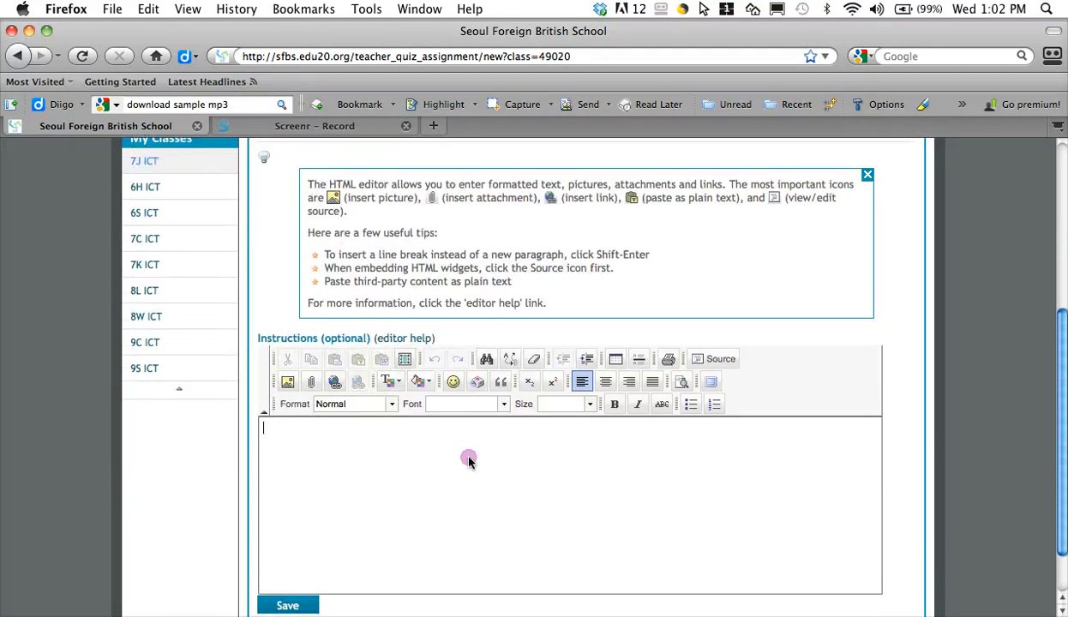
pyautogui.write('Sample Quiz')
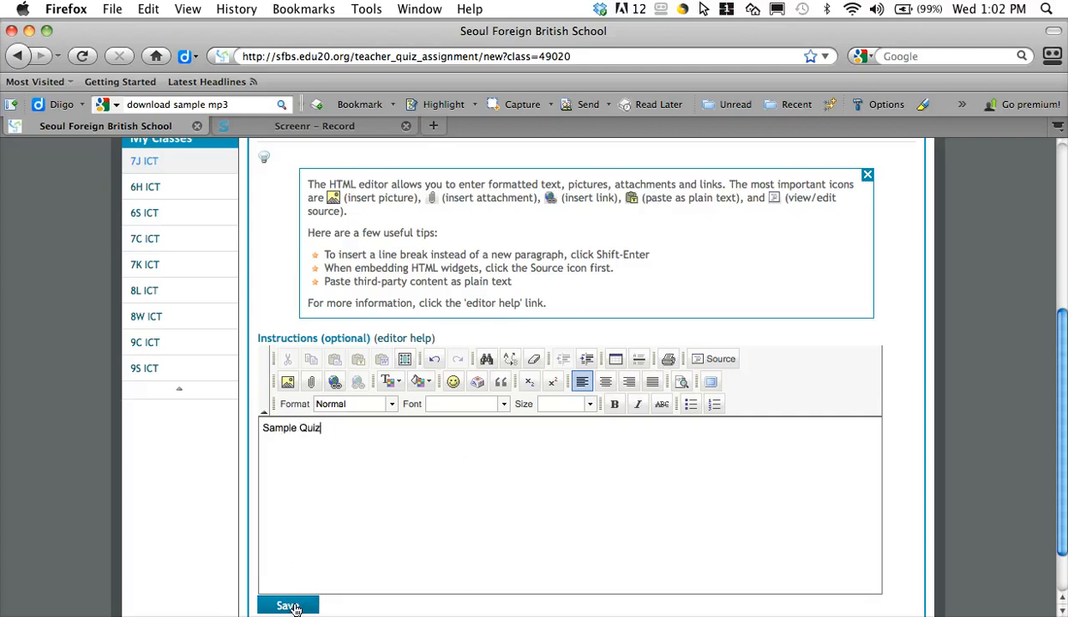
pyautogui.click(290, 606)
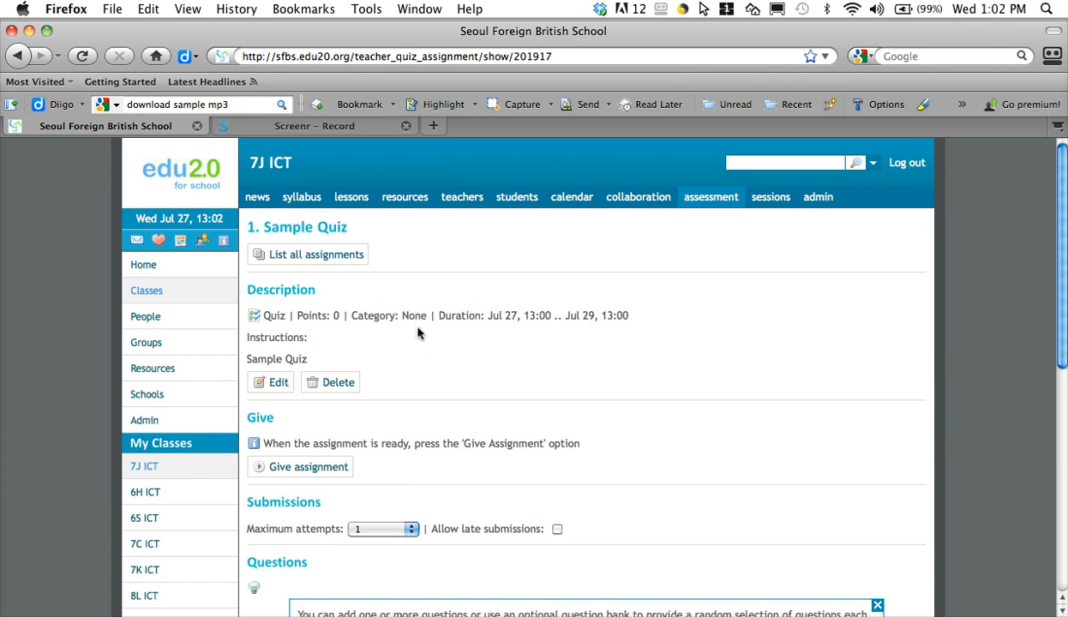
# Add a true-or-false question reading "Sample question" with True as the answer, save it and return to the assignment
pyautogui.click(433, 350)
pyautogui.moveTo(1063, 256); pyautogui.dragTo(1056, 384)
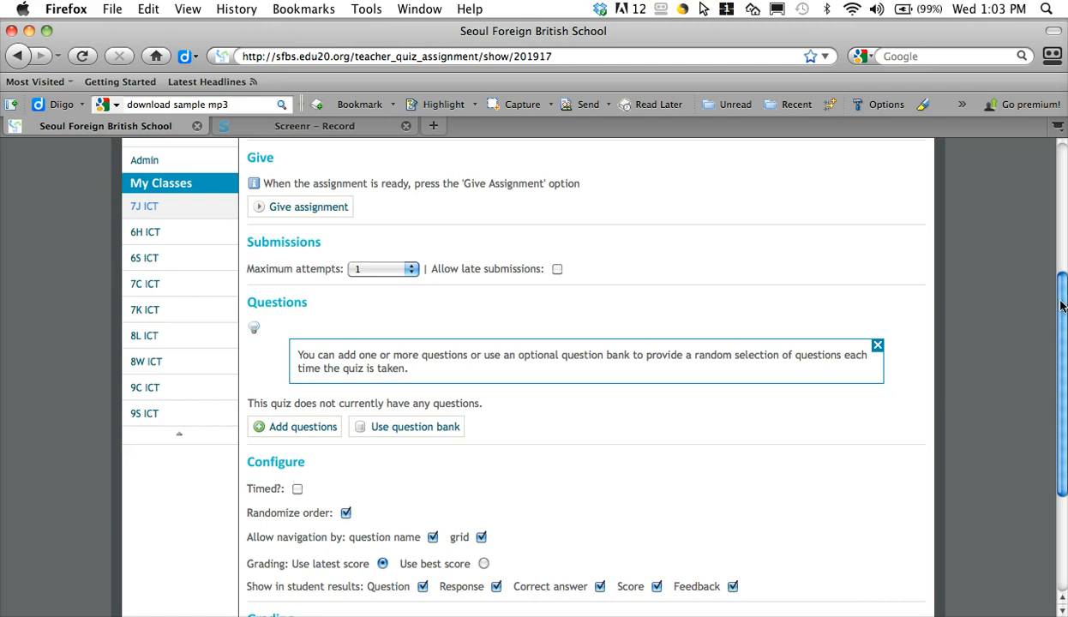
pyautogui.moveTo(1062, 308); pyautogui.dragTo(1061, 369)
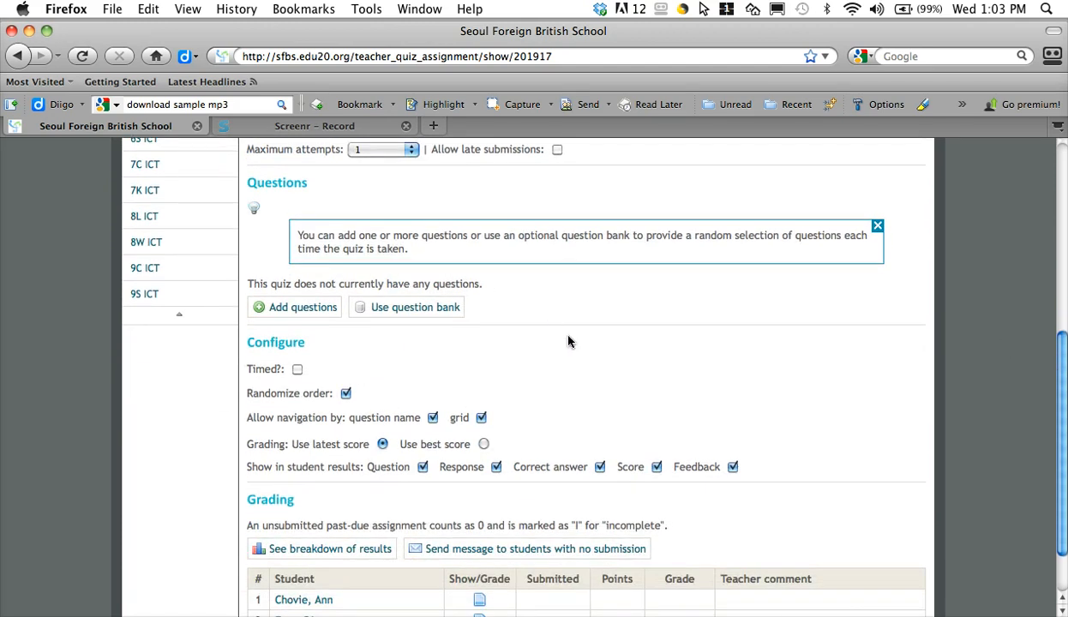
pyautogui.click(276, 310)
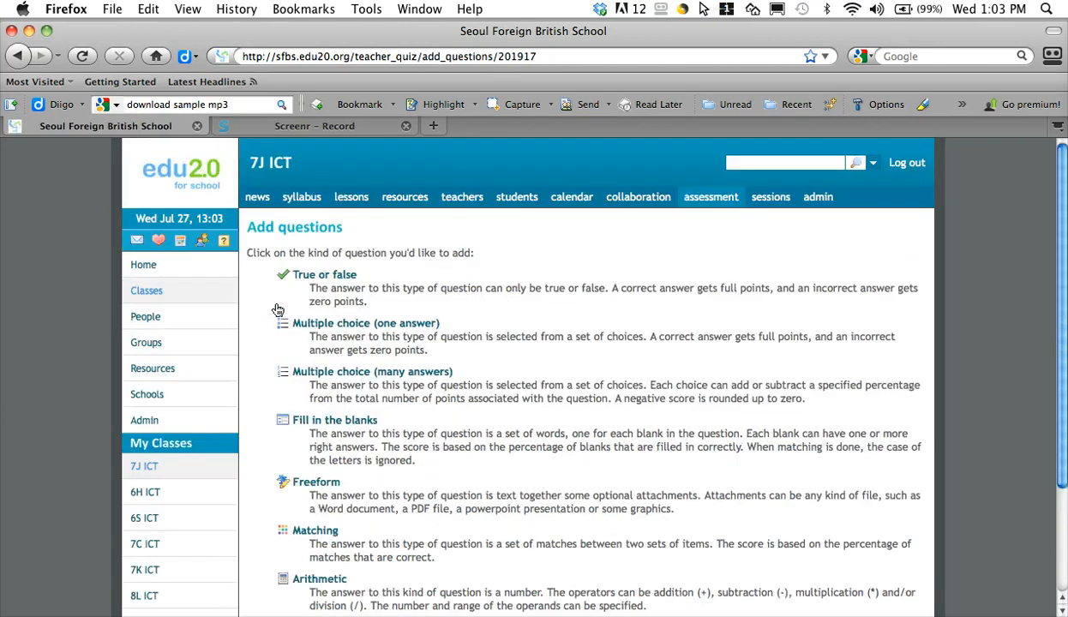
pyautogui.click(330, 278)
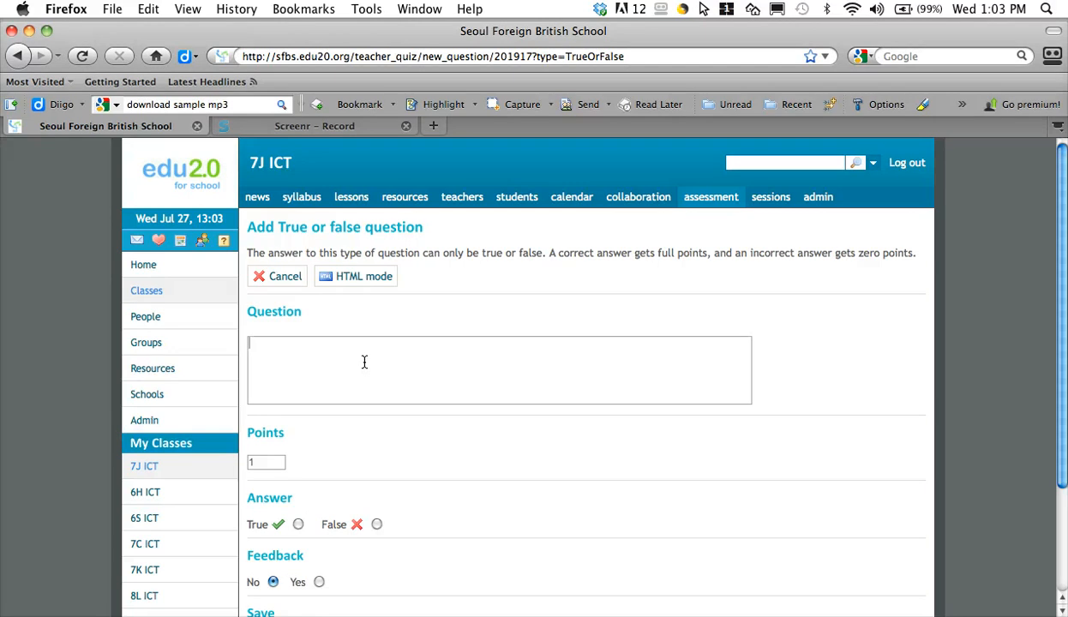
pyautogui.write('Sample question')
pyautogui.click(297, 526)
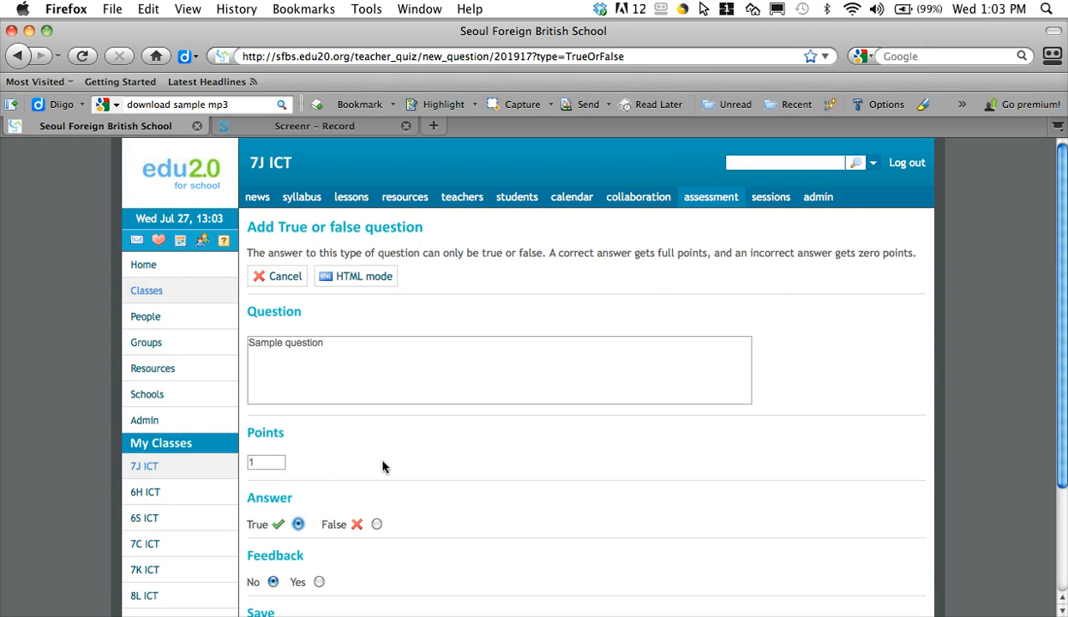
pyautogui.moveTo(1065, 250); pyautogui.dragTo(1066, 367)
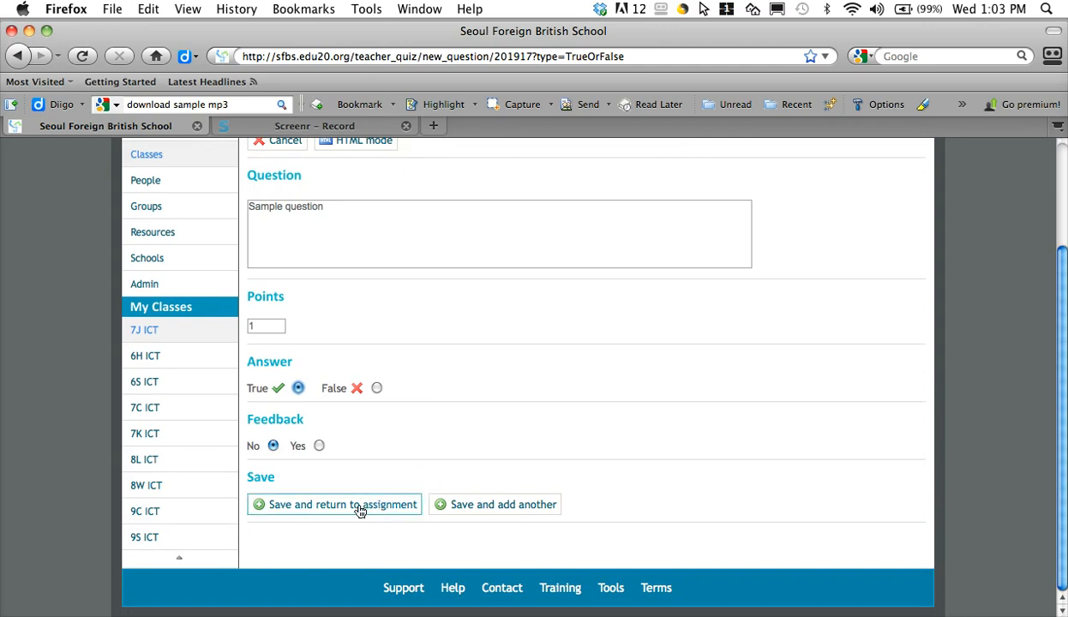
pyautogui.click(334, 511)
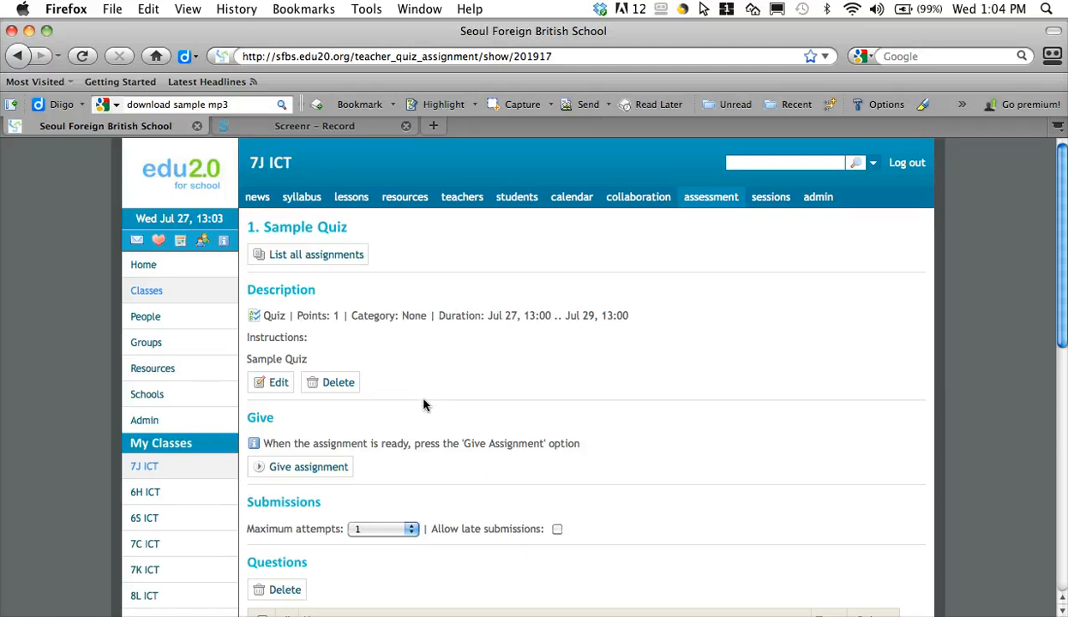
# Give the Sample Quiz assignment to the class and view the class news
pyautogui.click(310, 468)
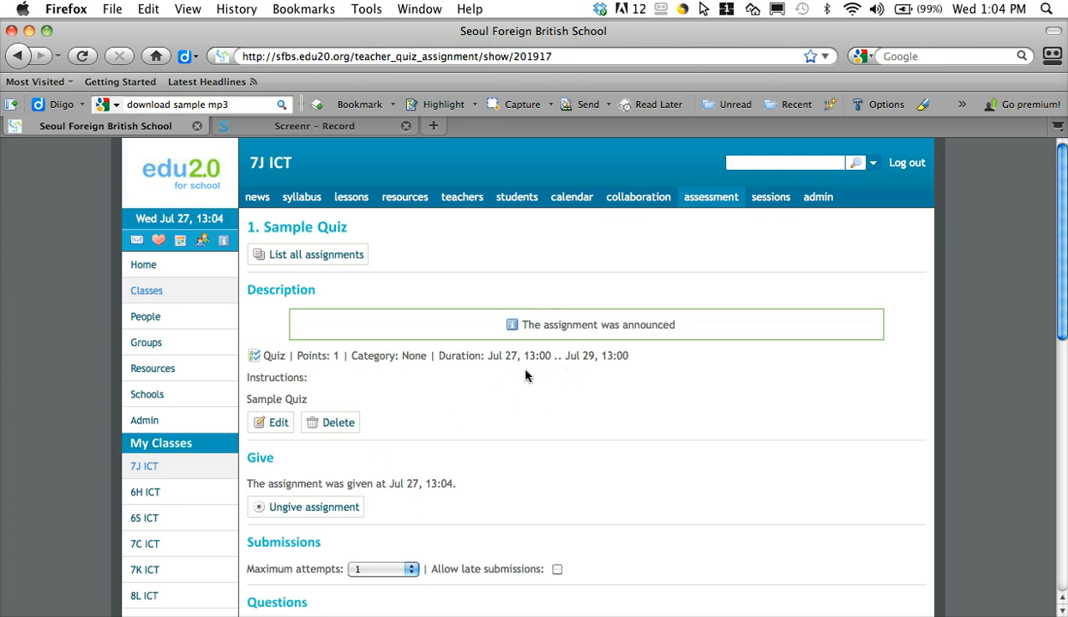
pyautogui.click(262, 199)
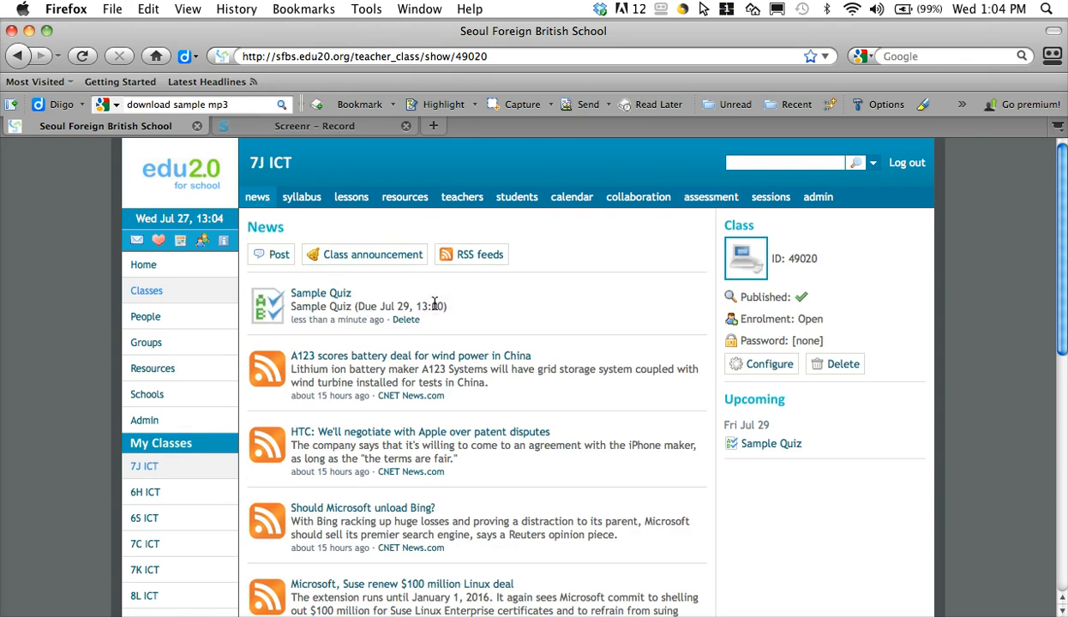
# Check the personal calendar for the Sample Quiz due date in July 2011
pyautogui.click(181, 242)
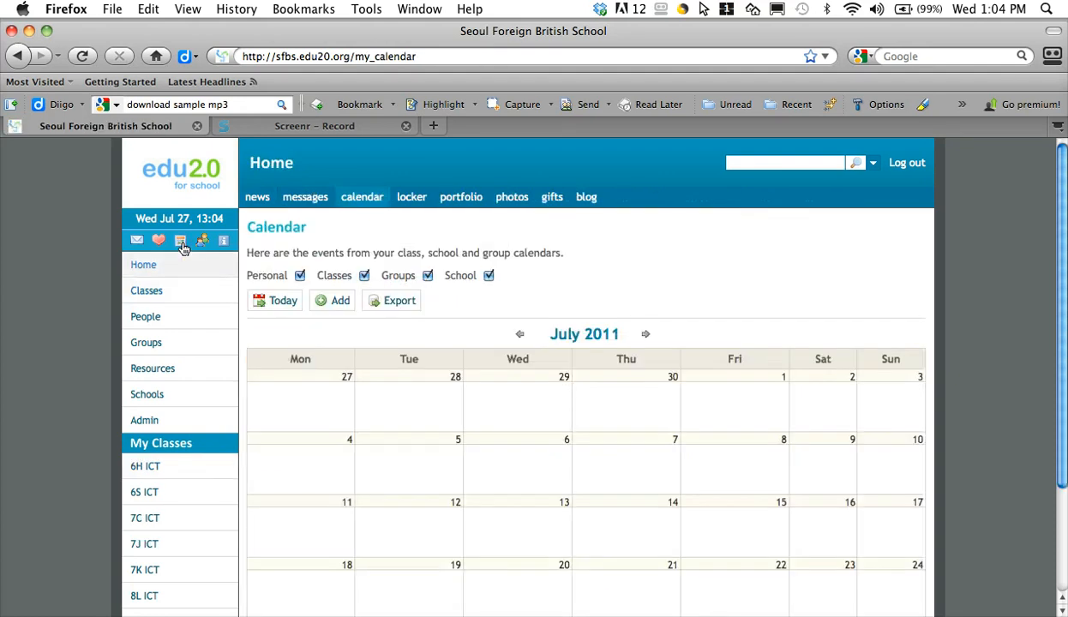
pyautogui.scroll(-3, 1063, 305)
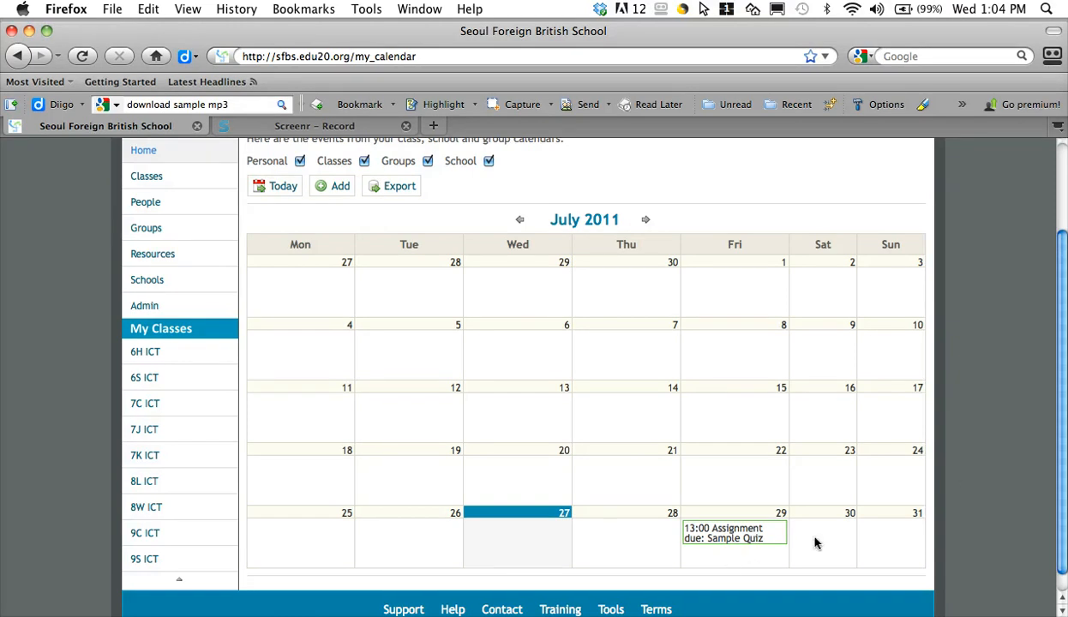
pyautogui.scroll(3, 1017, 249)
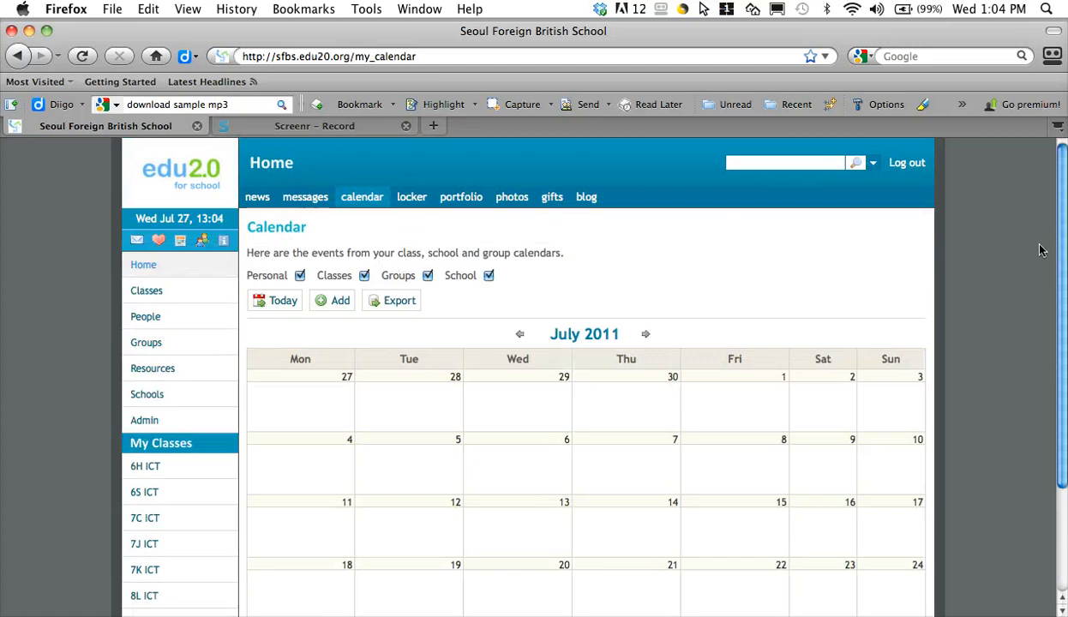